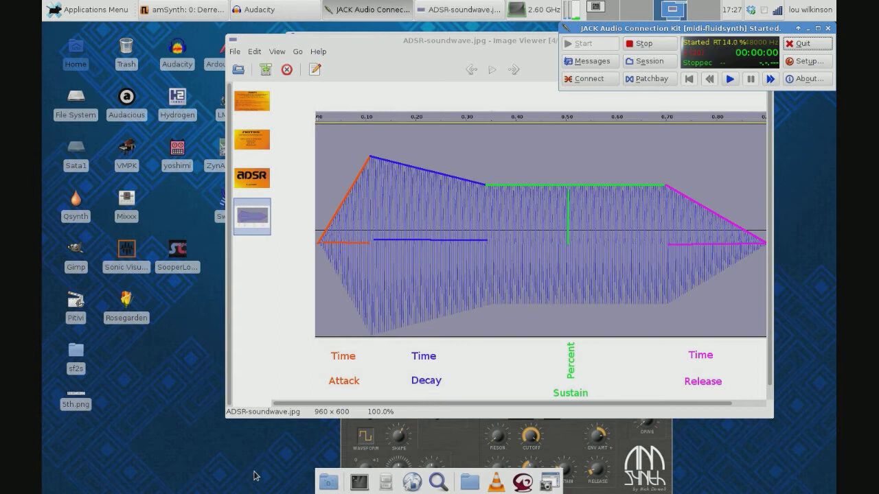
Move the QjackCtl window aside to view the ADSR diagram, then close Image Viewer.
click(808, 31)
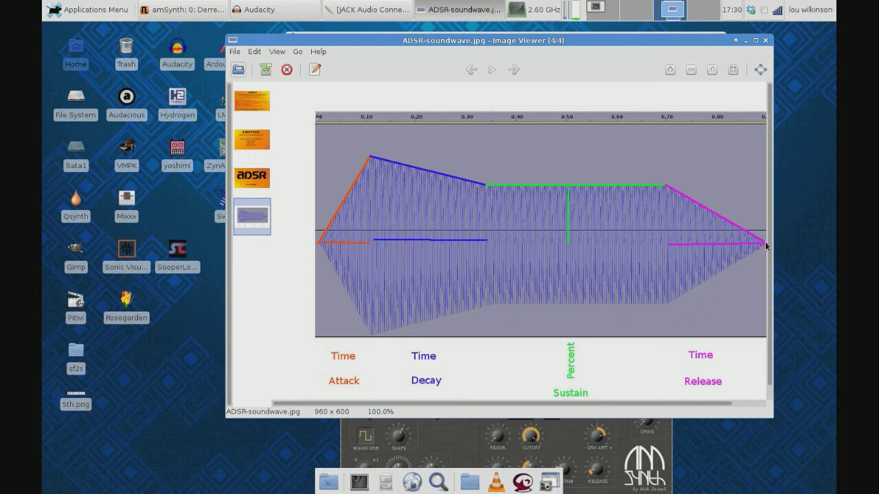
click(765, 42)
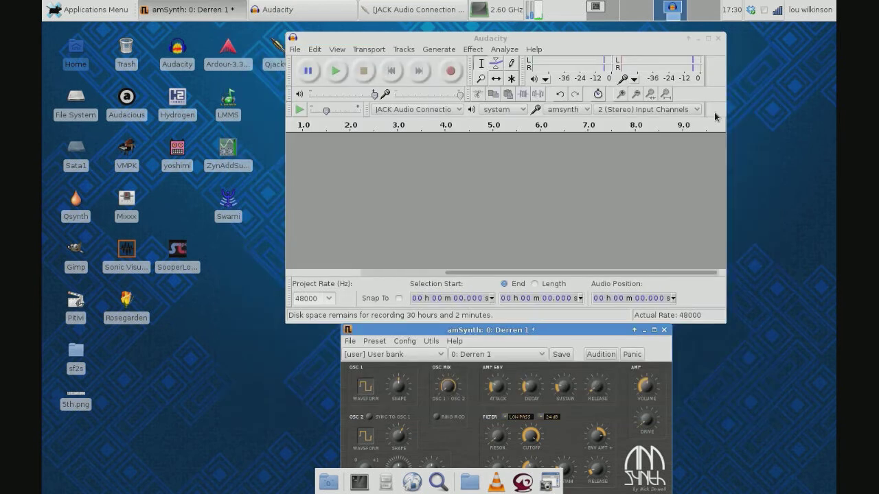
Record one amSynth Audition note into Audacity, fading out around 7.3 s.
click(449, 73)
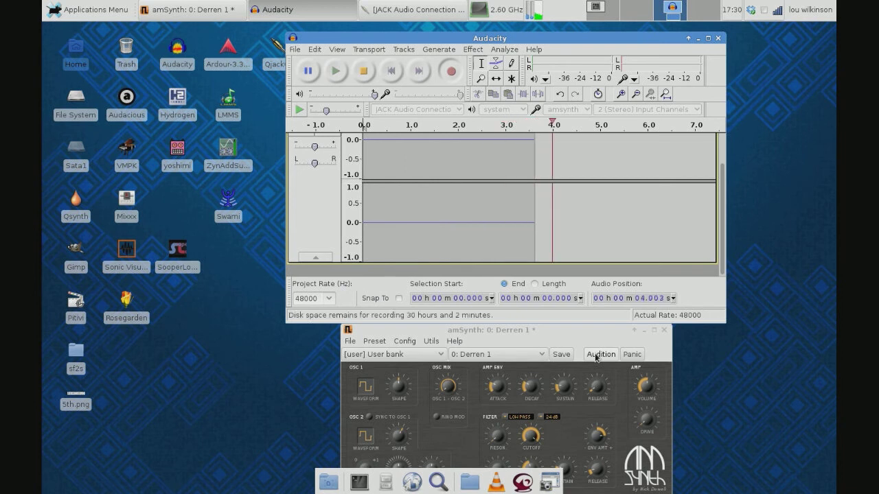
click(596, 355)
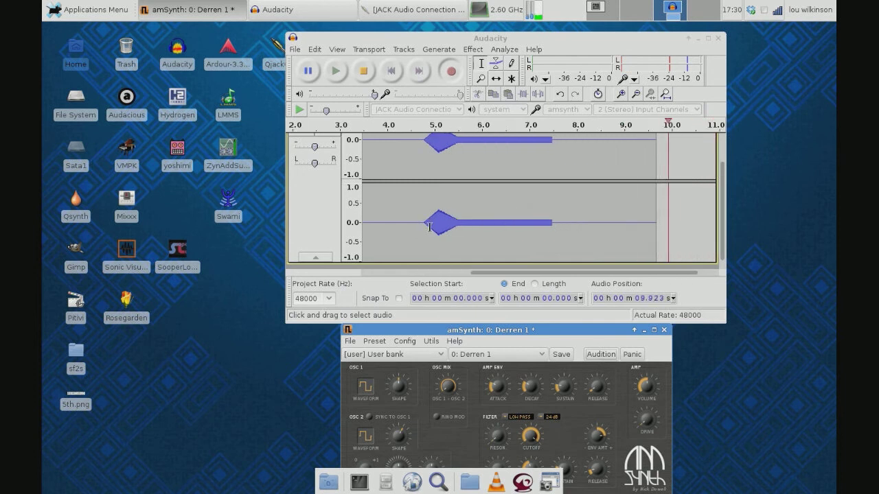
click(377, 252)
key(space)
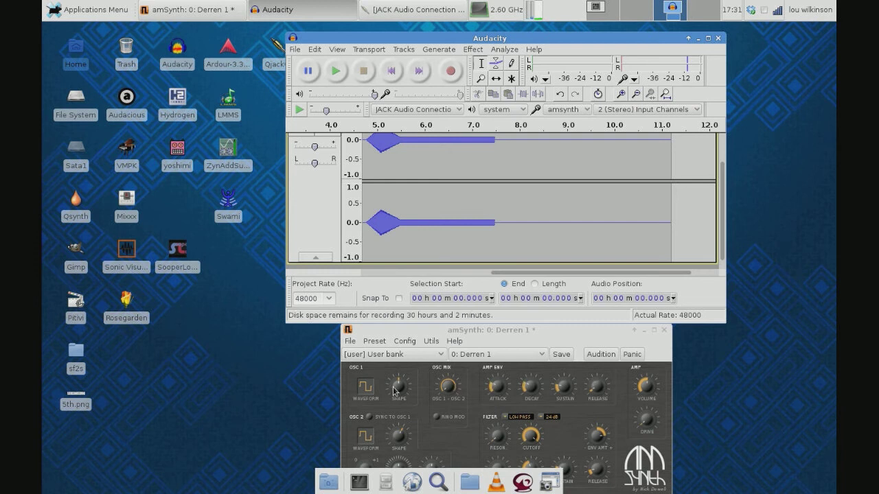
click(371, 392)
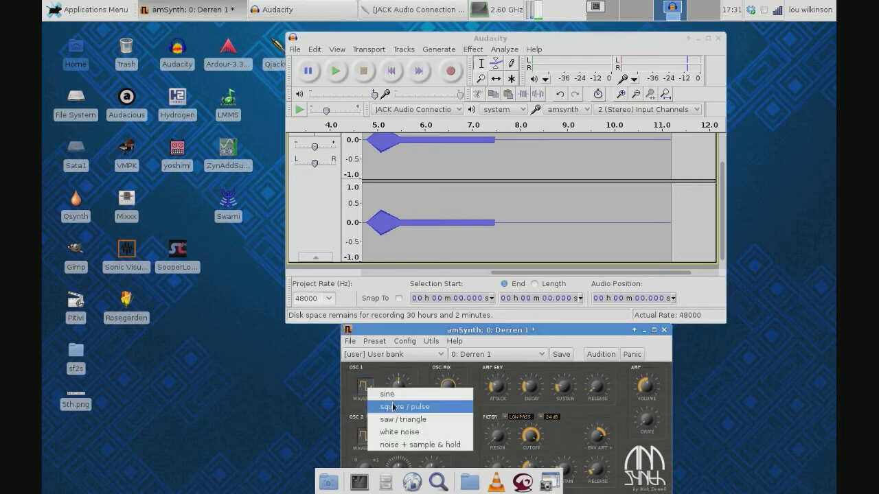
Set oscillator 1 to sine, attack to 25 ms and decay to about 273 ms.
click(377, 392)
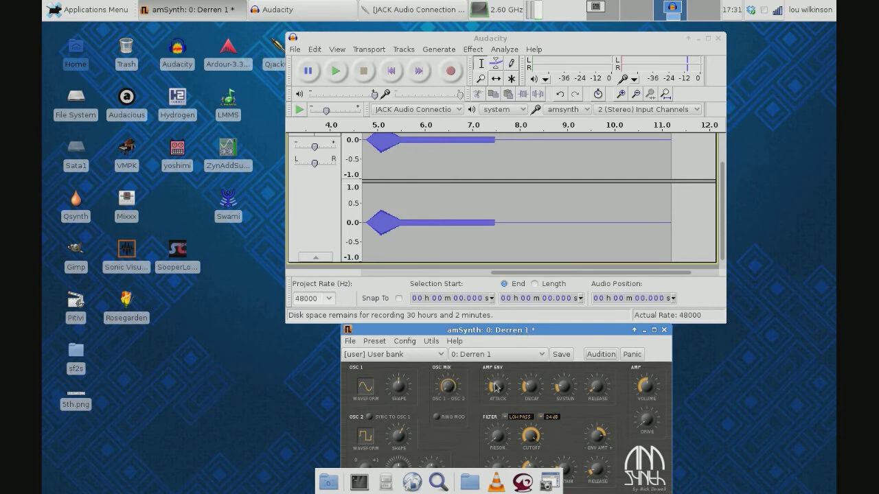
mouse_move(496, 391)
drag(496, 391, 506, 412)
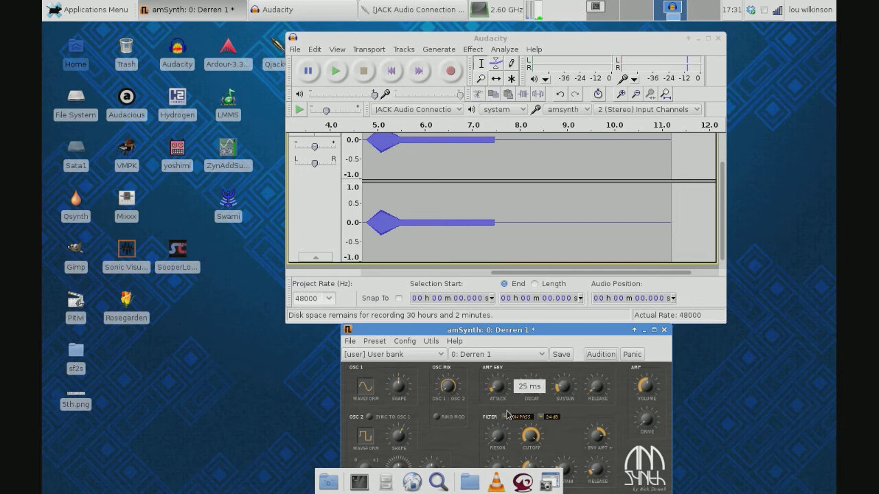
mouse_move(528, 388)
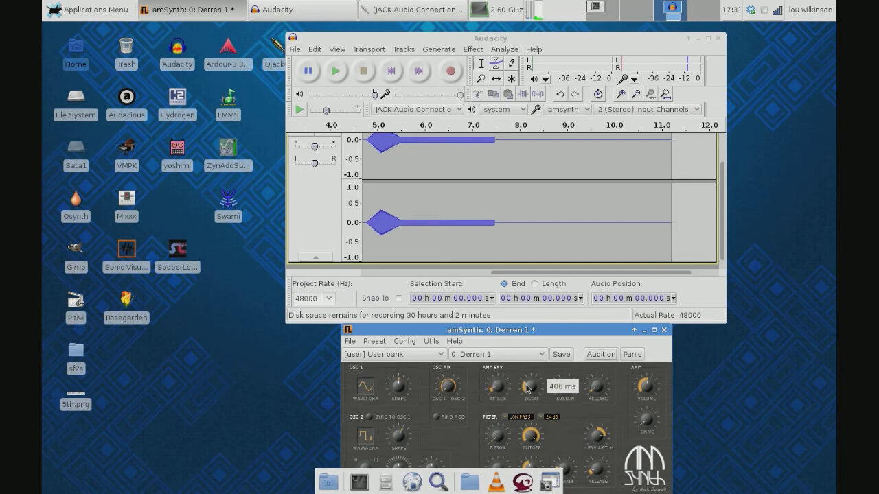
drag(528, 388, 526, 394)
Raise sustain to about 78% and lengthen release to about 502 ms.
click(561, 391)
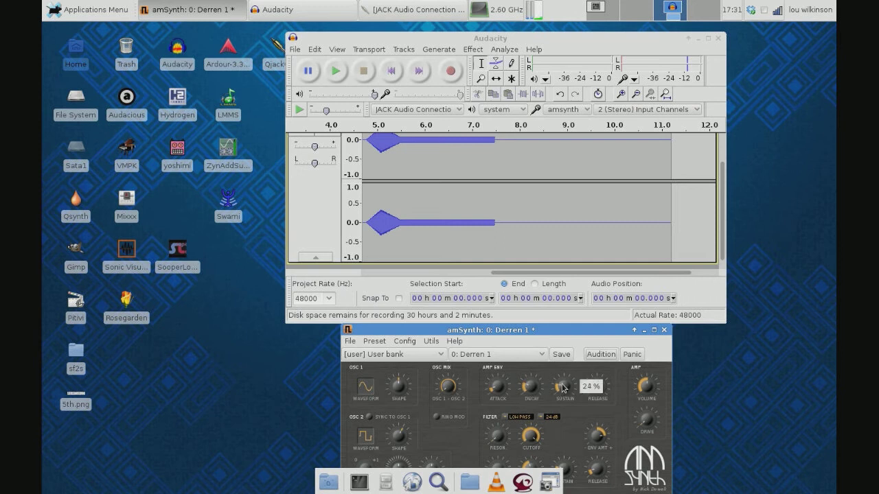
drag(560, 302, 560, 302)
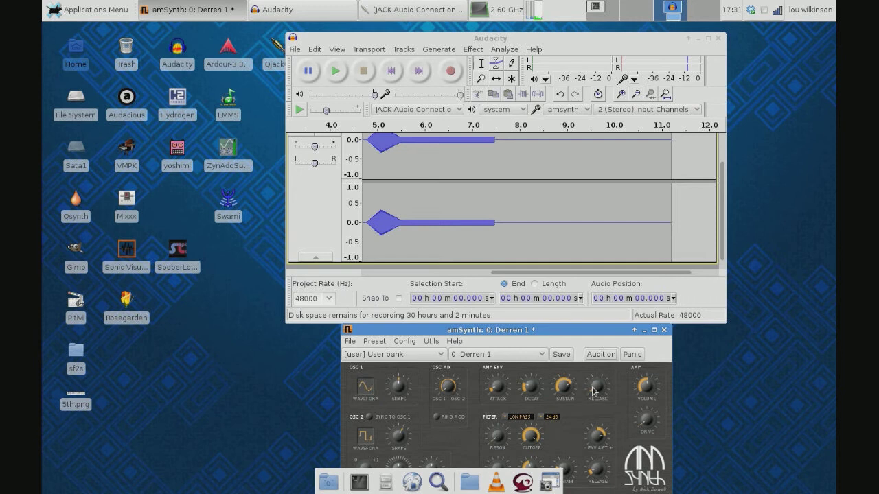
drag(594, 393, 587, 348)
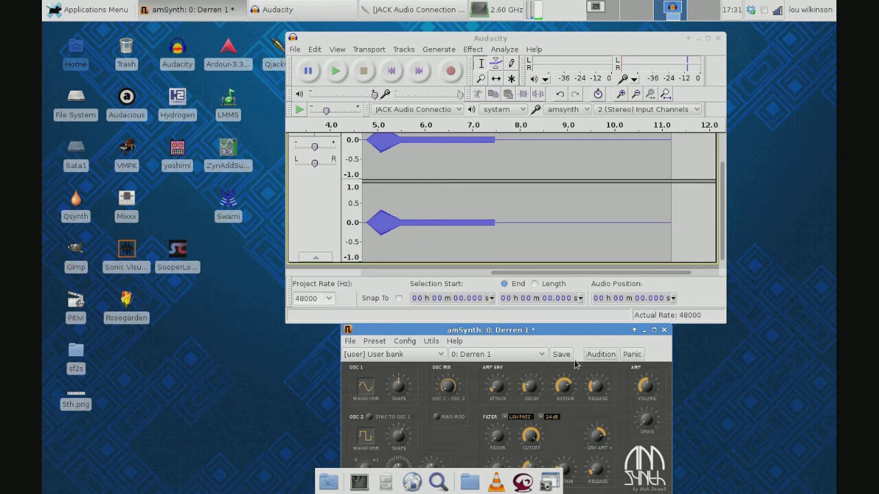
Re-record a held amSynth note, releasing it before stopping the recording.
click(450, 71)
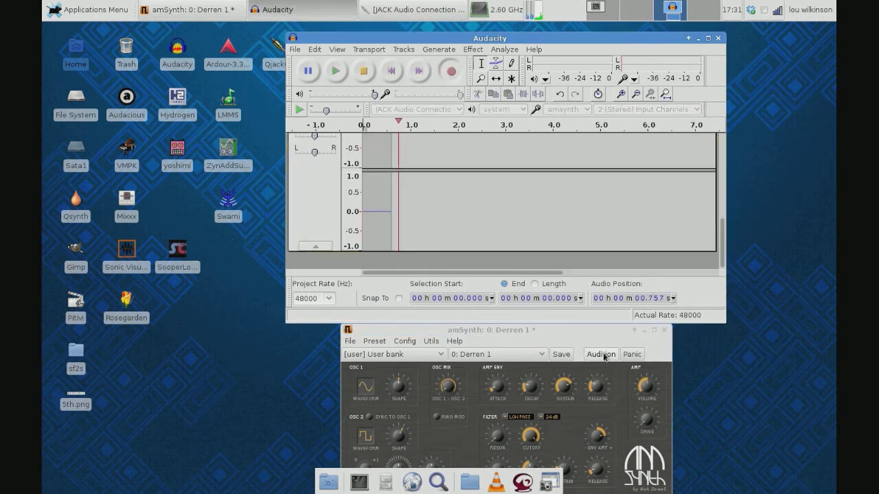
click(604, 357)
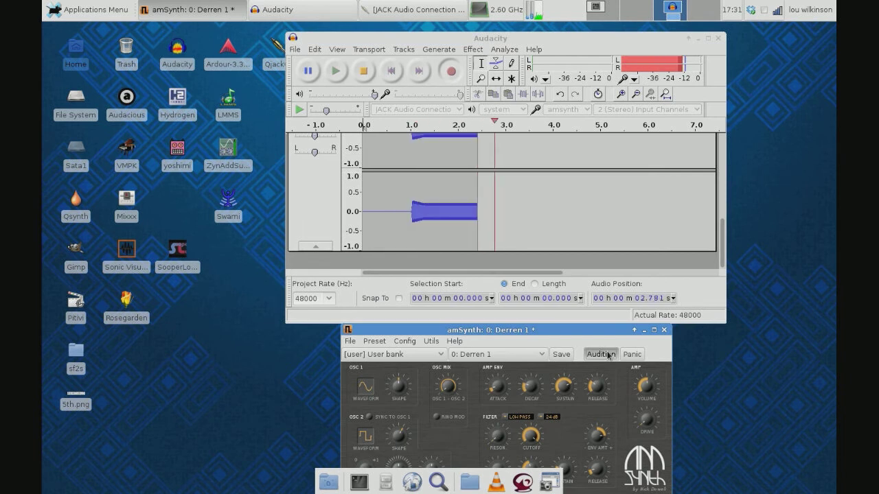
drag(608, 355, 608, 356)
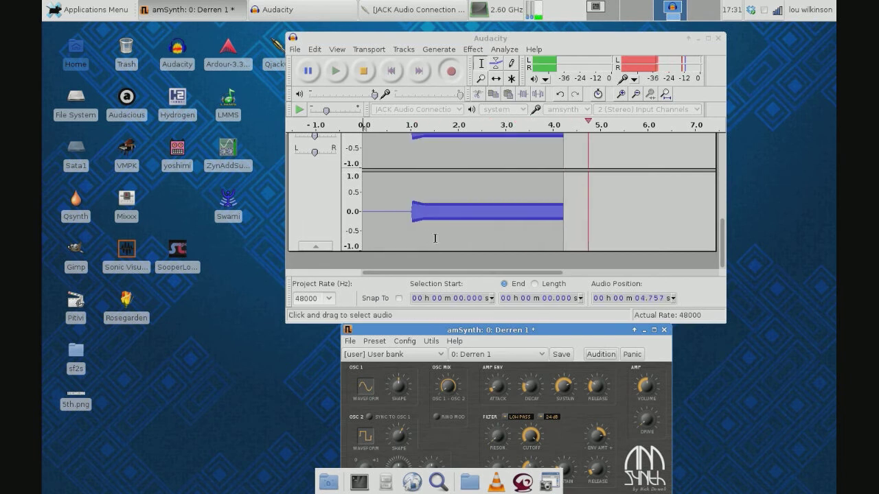
key(space)
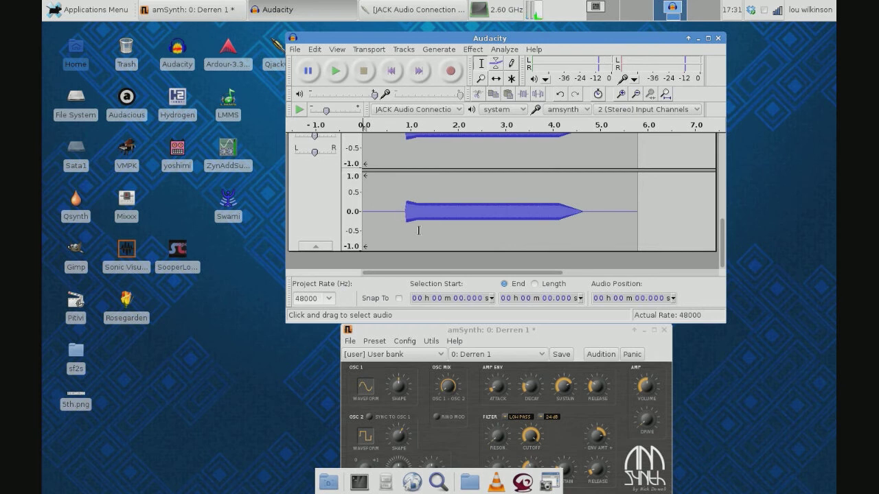
Zoom into the note start, select about 1.11–1.19 s, and scroll to 3.9–4.6 s.
drag(397, 210, 428, 209)
scroll(426, 206, up, 2)
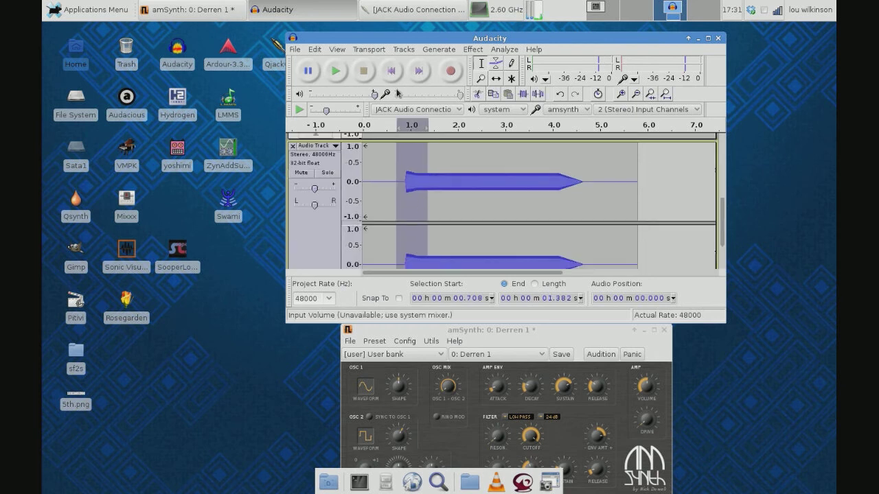
click(337, 49)
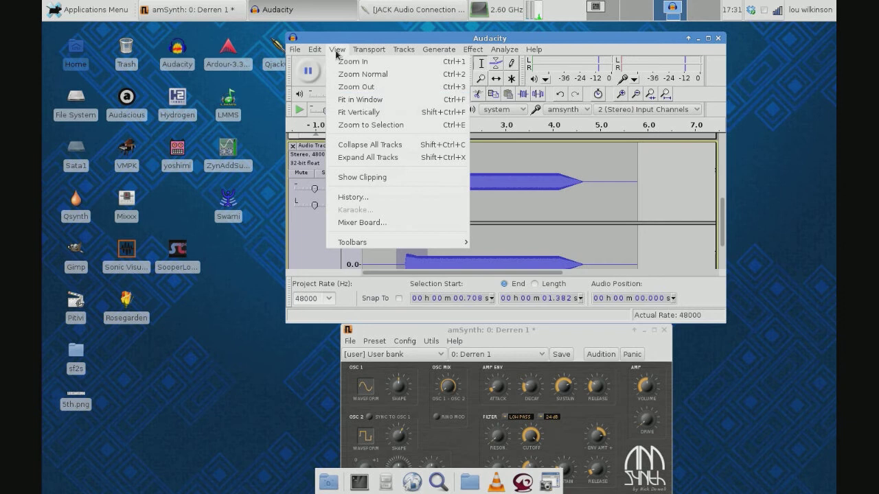
click(352, 127)
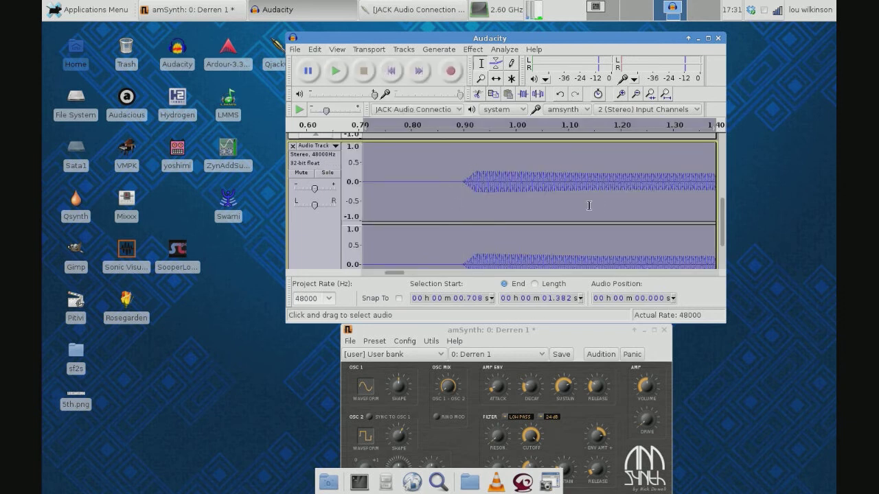
drag(616, 213, 573, 208)
scroll(522, 234, down, 2)
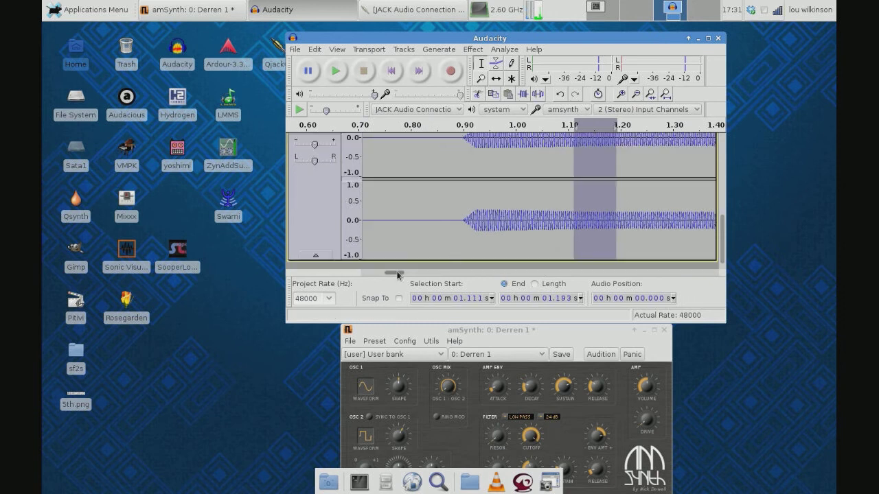
drag(393, 272, 502, 272)
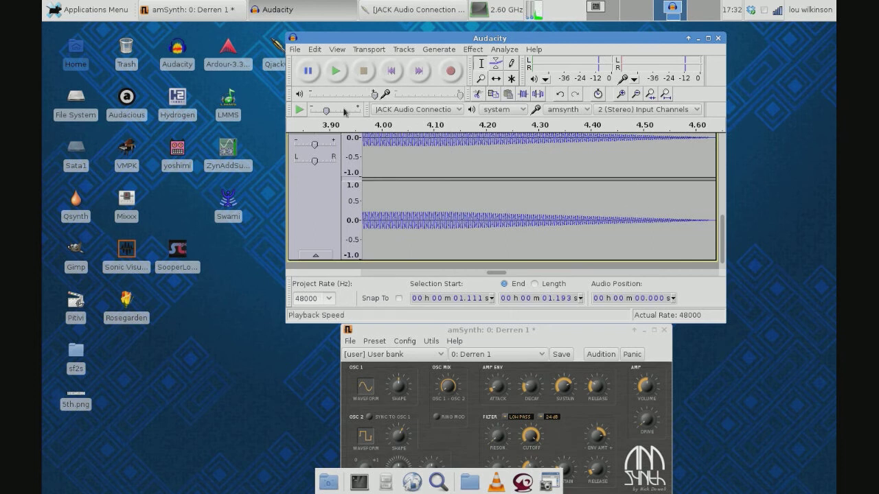
Select the whole track and zoom to fit the entire note.
click(319, 230)
click(337, 49)
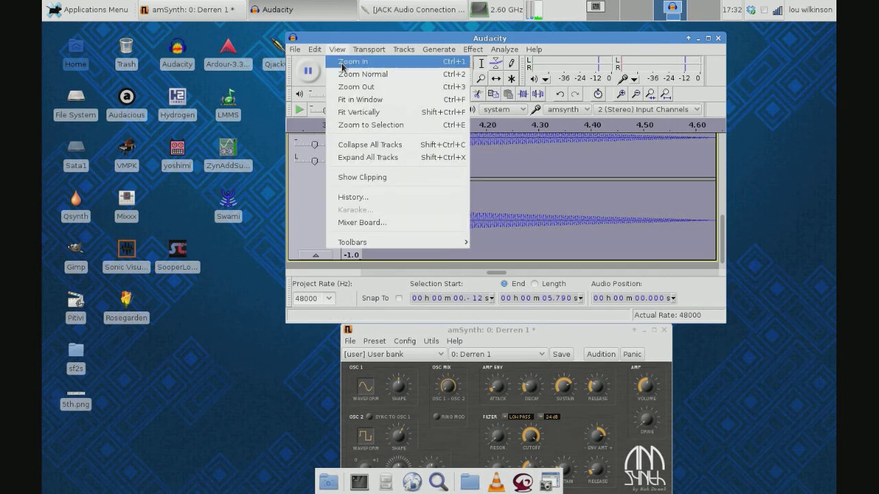
click(357, 125)
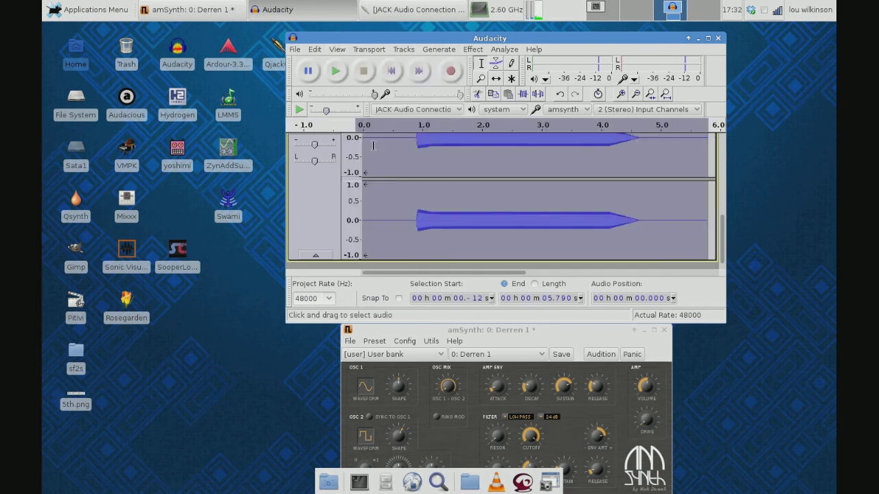
Set amSynth attack to 1.9 s, decay to about 17 ms and sustain to 88 %.
click(496, 391)
drag(496, 392, 495, 333)
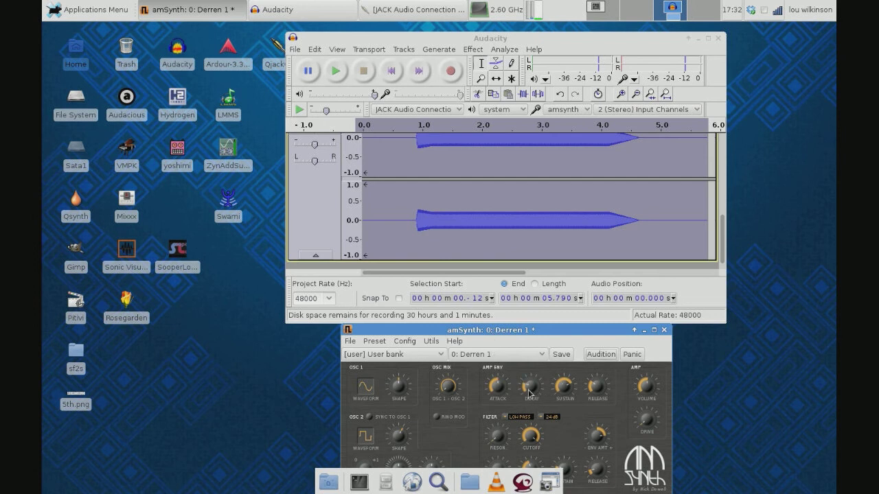
mouse_move(528, 390)
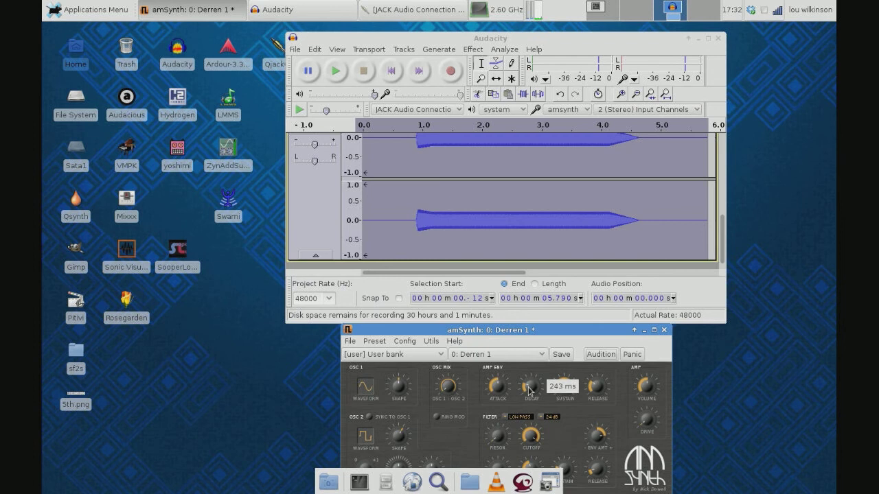
drag(528, 391, 539, 410)
mouse_move(566, 383)
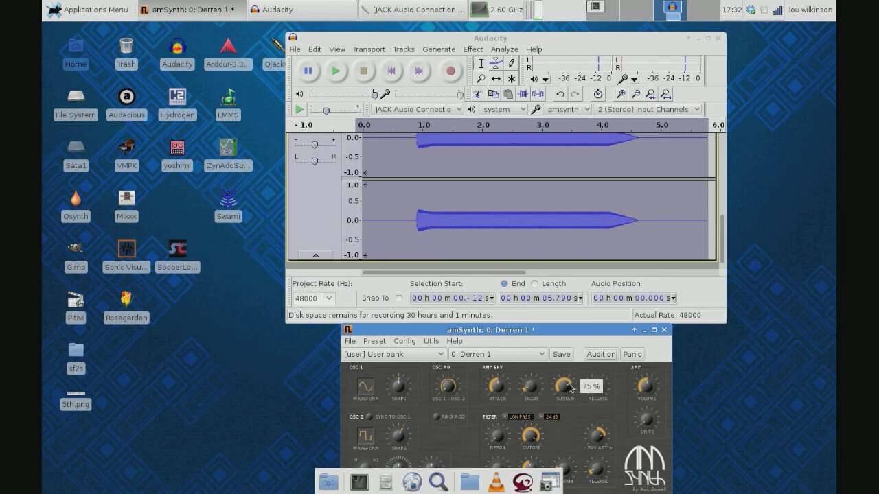
drag(566, 382, 608, 432)
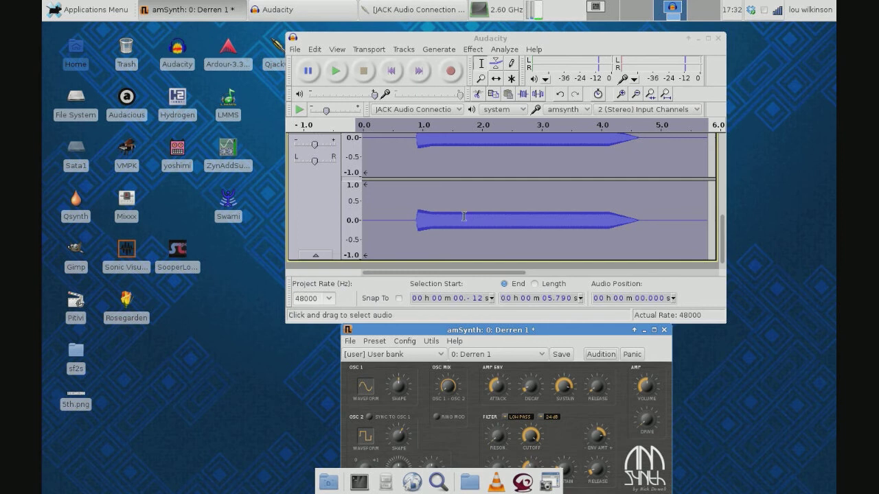
Make a brief empty take, then remove both the old and empty tracks.
click(448, 77)
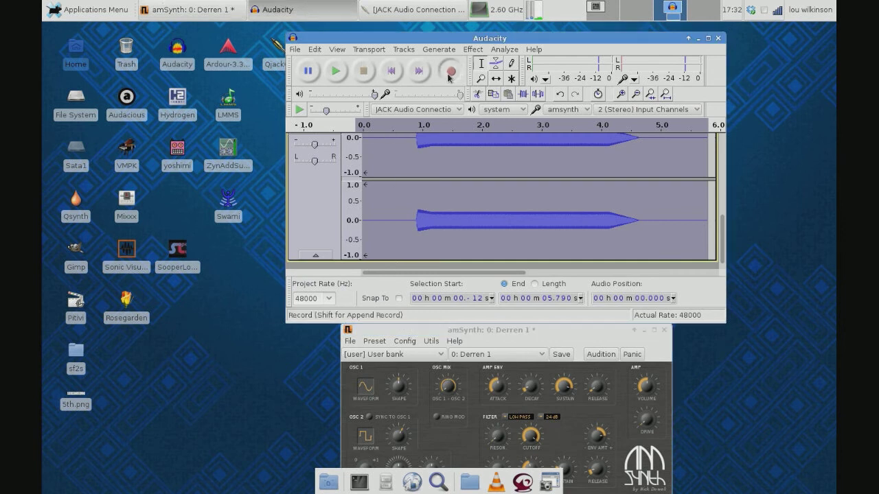
click(448, 78)
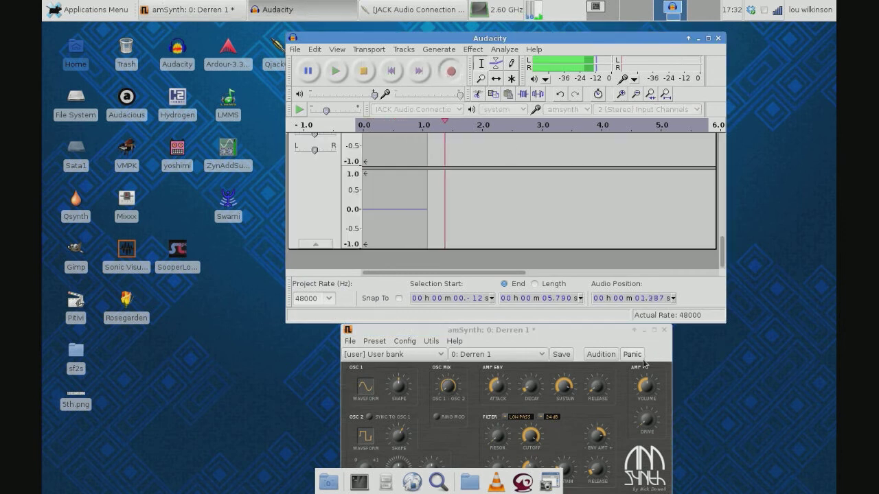
click(317, 206)
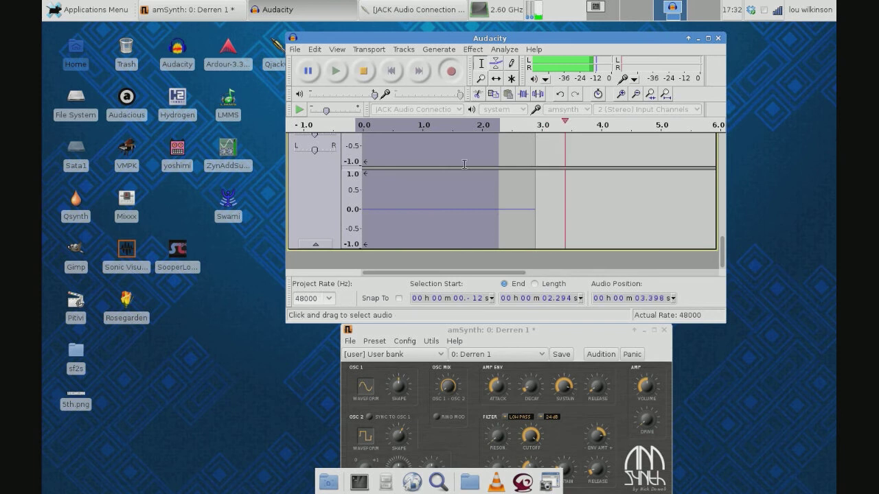
click(365, 71)
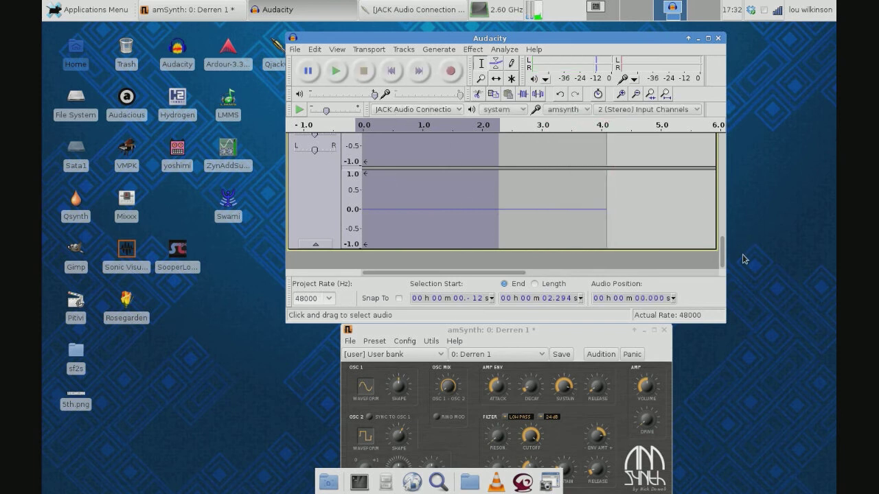
scroll(722, 262, up, 5)
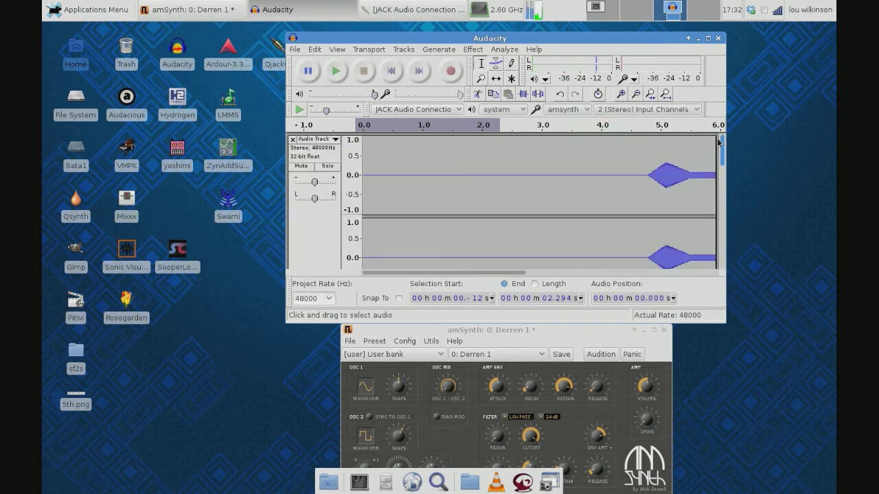
click(292, 141)
click(293, 140)
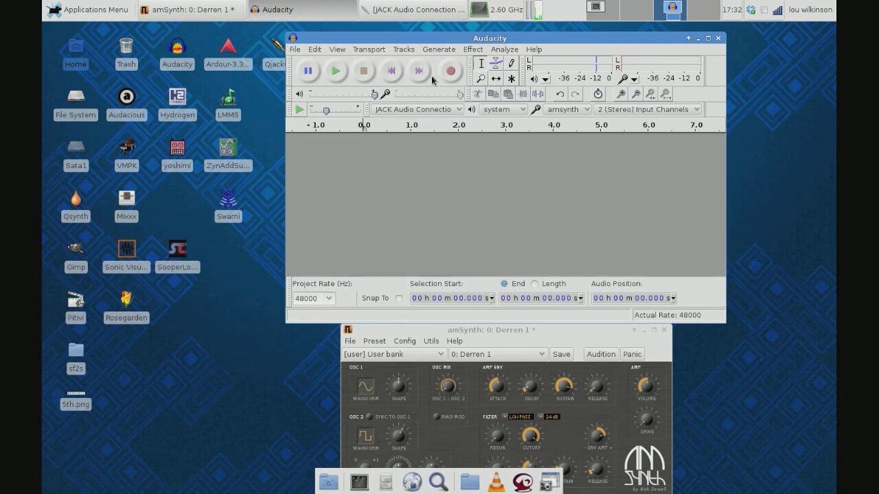
Record a fresh note that swells slowly from about 3 s and cuts off near 6.6 s.
click(450, 71)
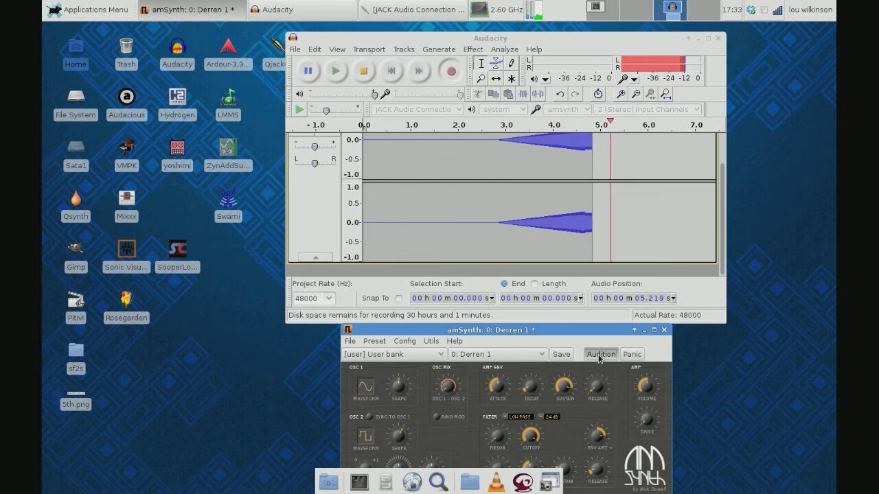
click(599, 354)
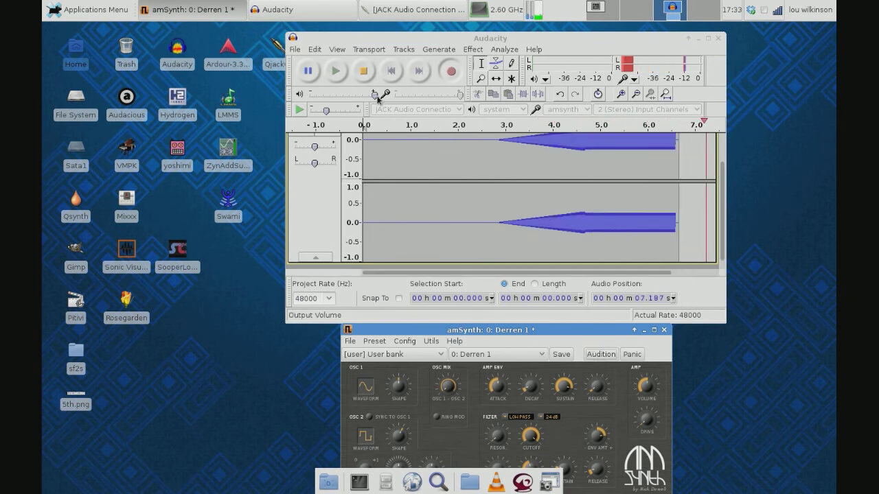
click(363, 70)
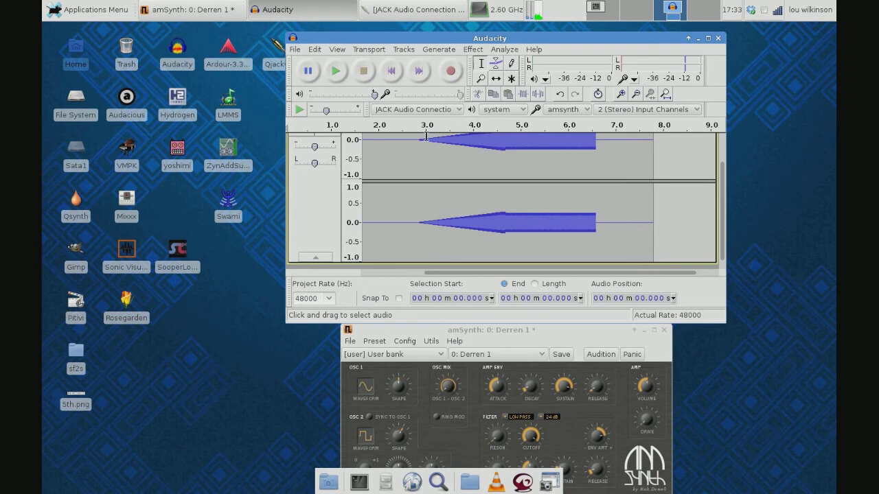